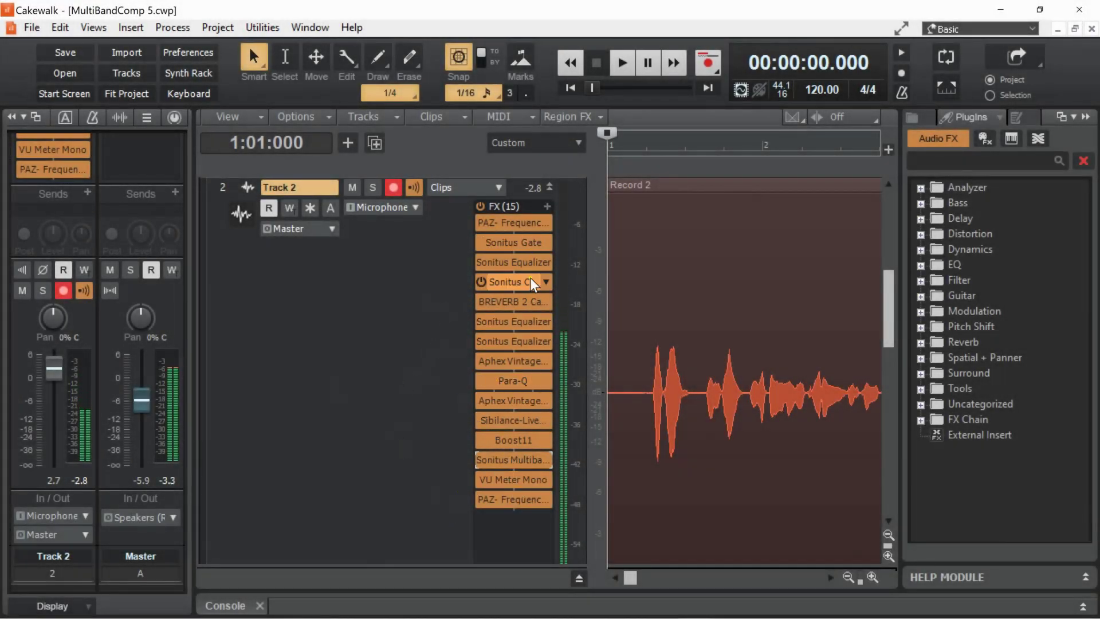
Step: Raise the Track 2 Sonitus Gate threshold from -55.2 dB to -48.7 dB
{"action": "double_click", "coordinate": [517, 457]}
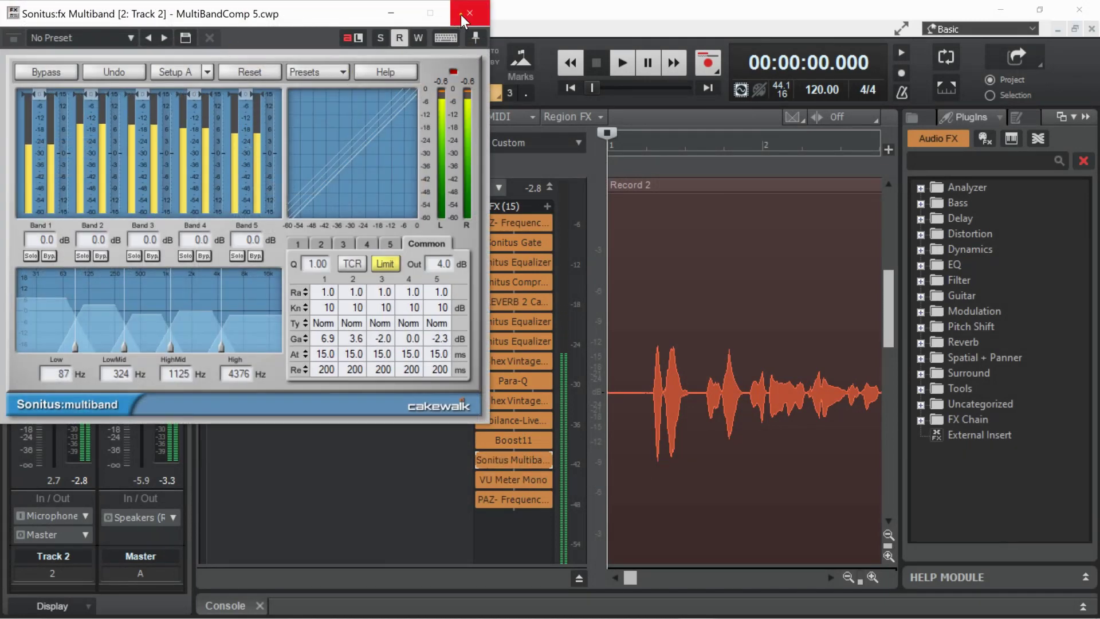
{"action": "left_click", "coordinate": [468, 12]}
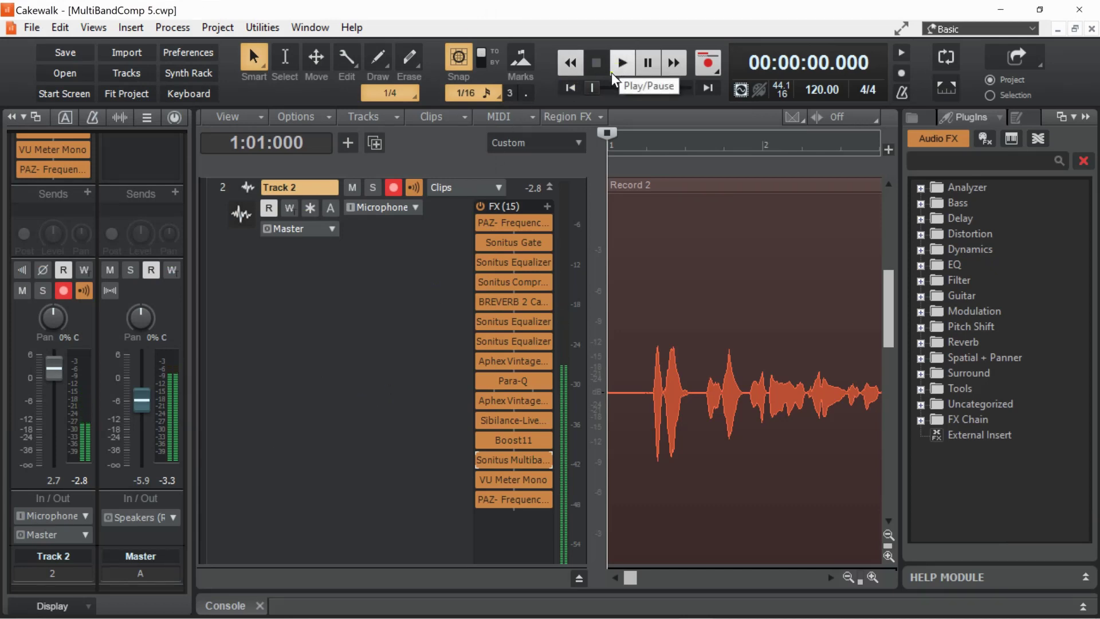
{"action": "mouse_move", "coordinate": [491, 265]}
{"action": "double_click", "coordinate": [515, 240]}
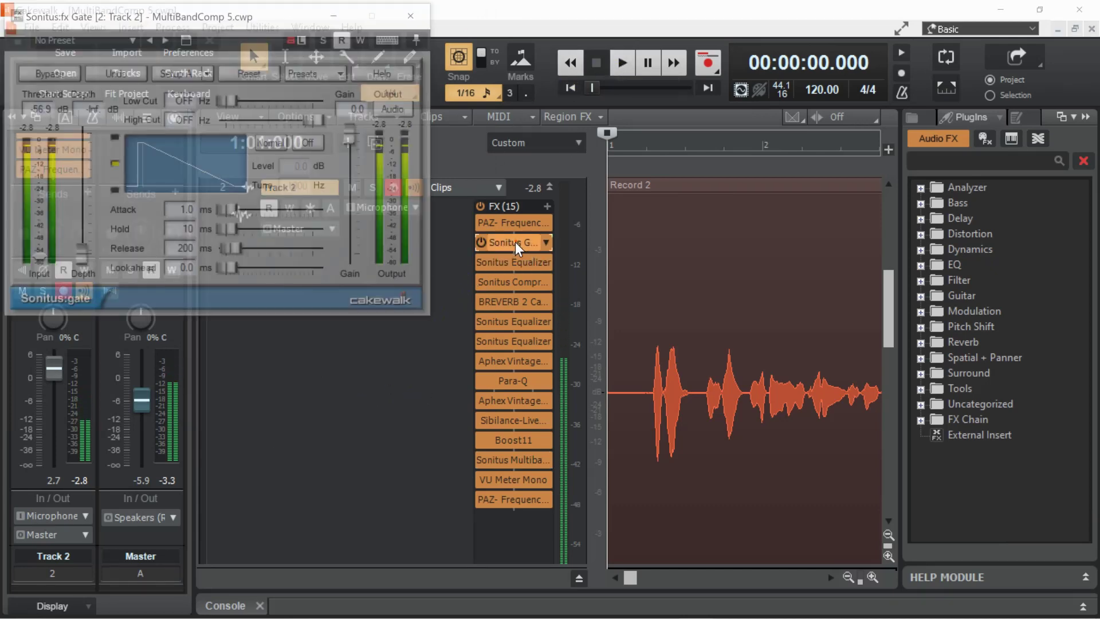
{"action": "left_click_drag", "start_coordinate": [35, 246], "coordinate": [40, 187]}
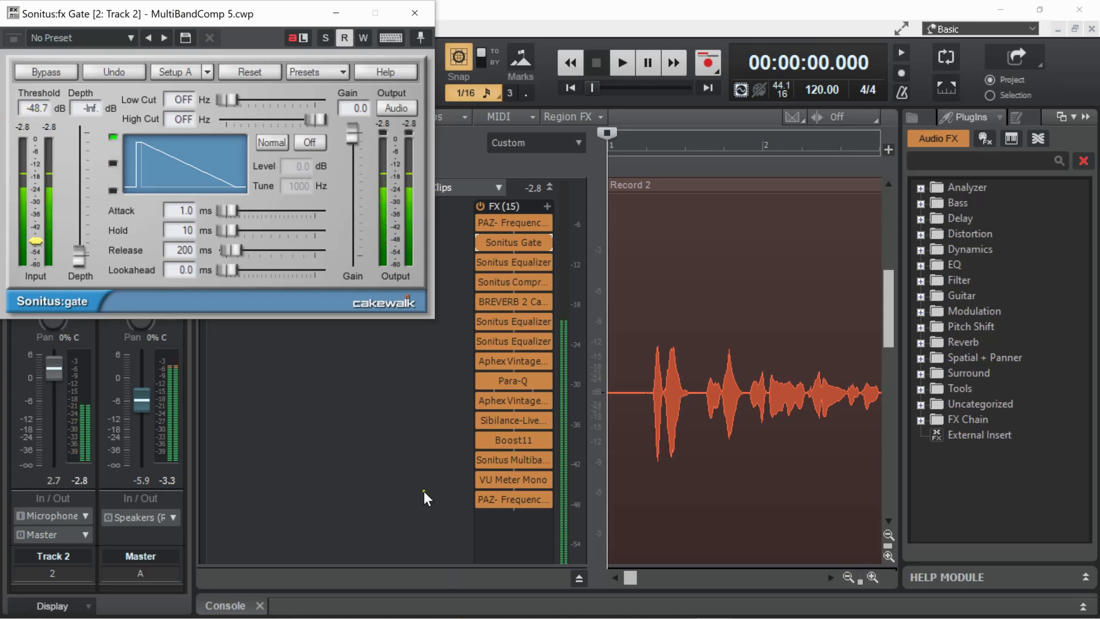
{"action": "left_click", "coordinate": [417, 9]}
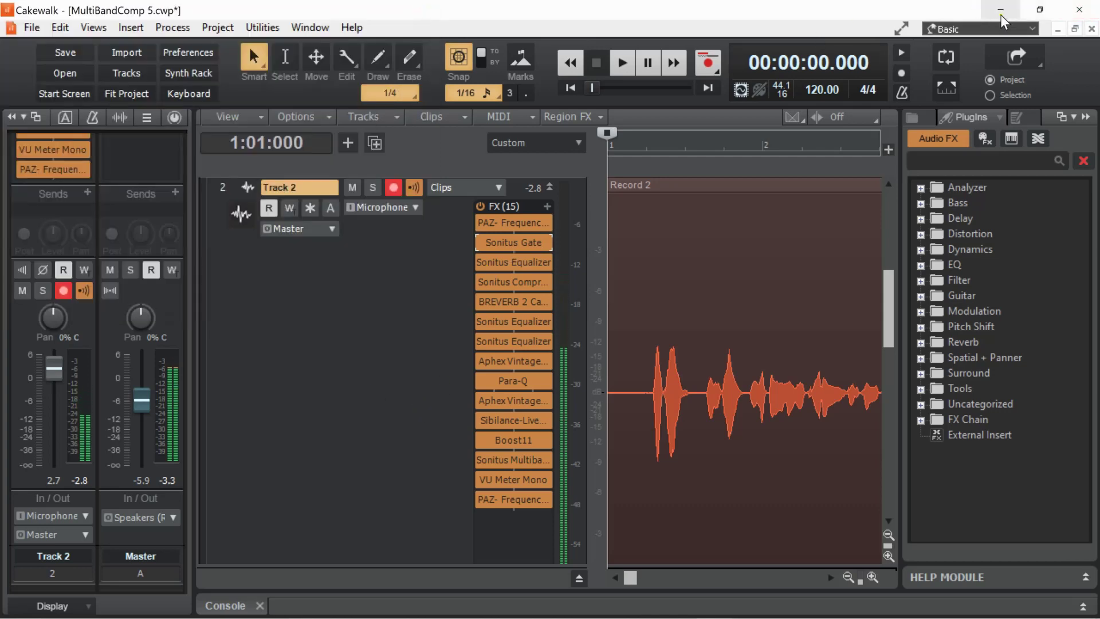
Step: Minimize Cakewalk and bring the Thetis radio window, tuned to 27.375 MHz, to the front
{"action": "left_click", "coordinate": [716, 613]}
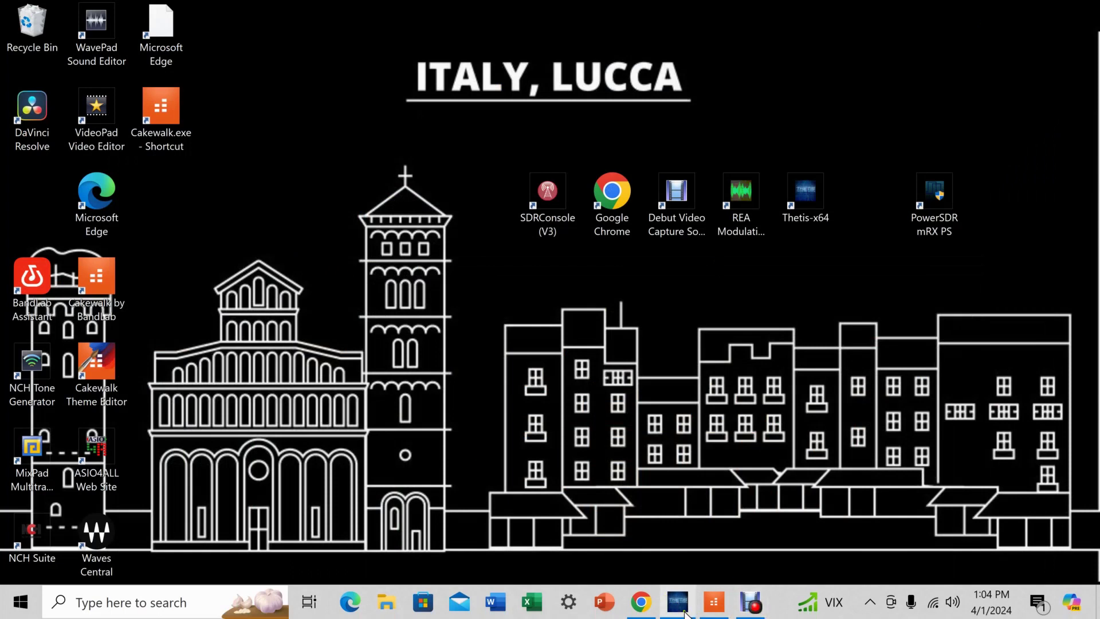
{"action": "mouse_move", "coordinate": [693, 610]}
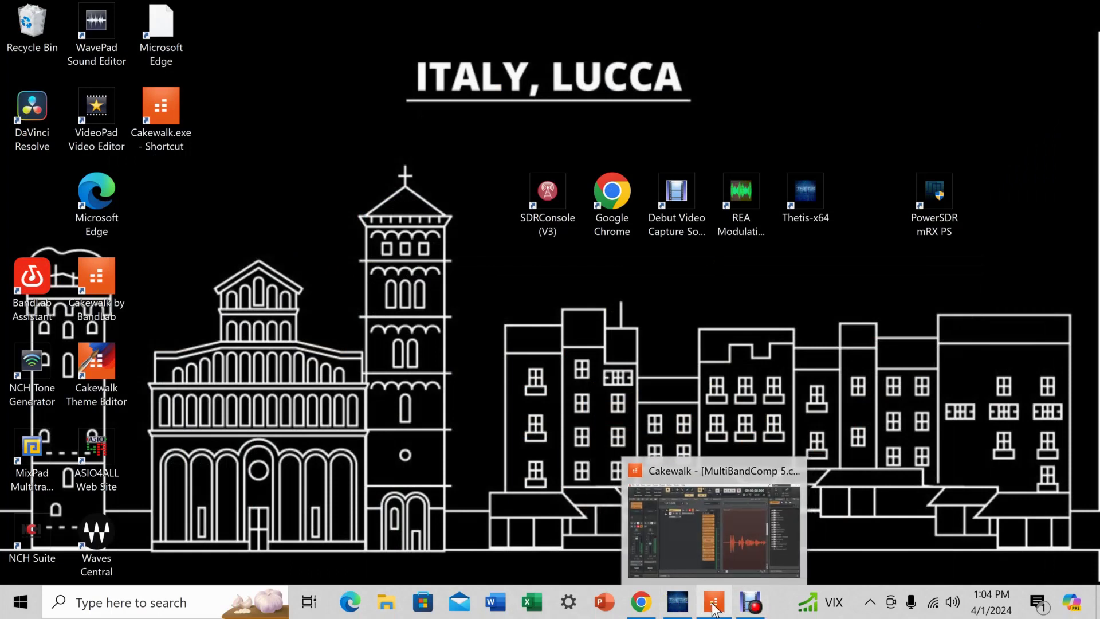
{"action": "left_click", "coordinate": [677, 601]}
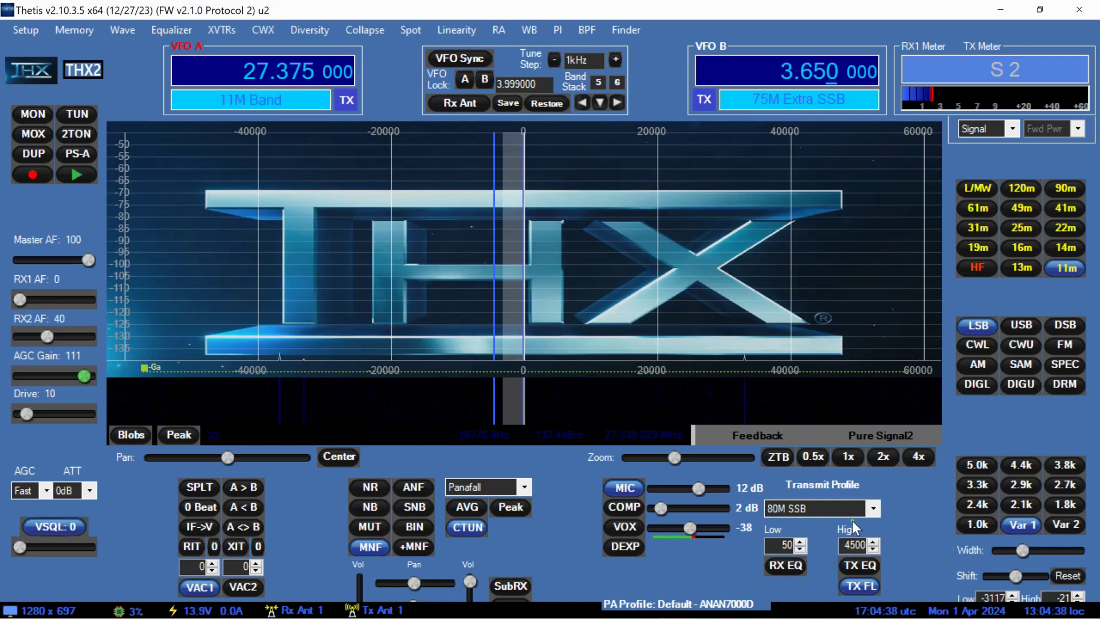
{"action": "left_click", "coordinate": [122, 31]}
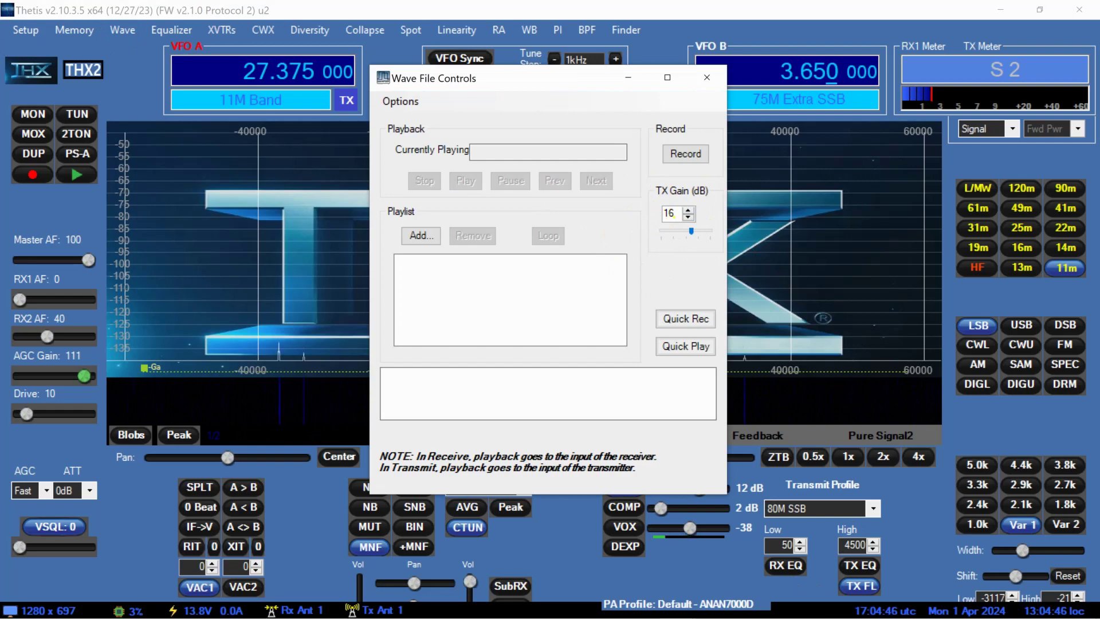
{"action": "left_click", "coordinate": [699, 69]}
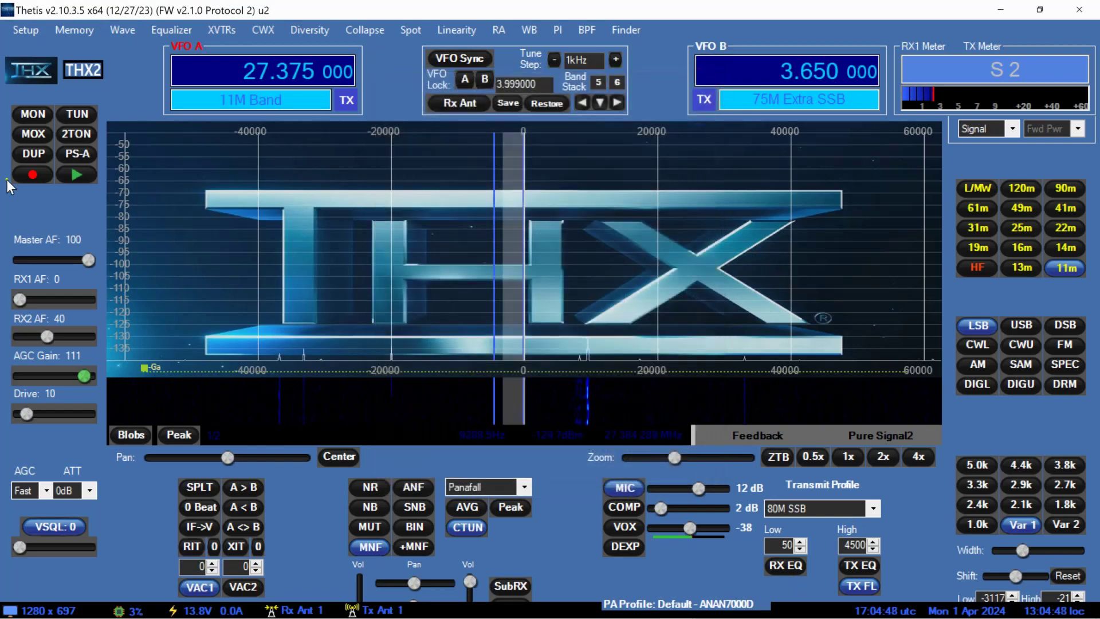
Step: Make a quick voice recording in Thetis and start playing it back through the transmitter
{"action": "left_click", "coordinate": [36, 174]}
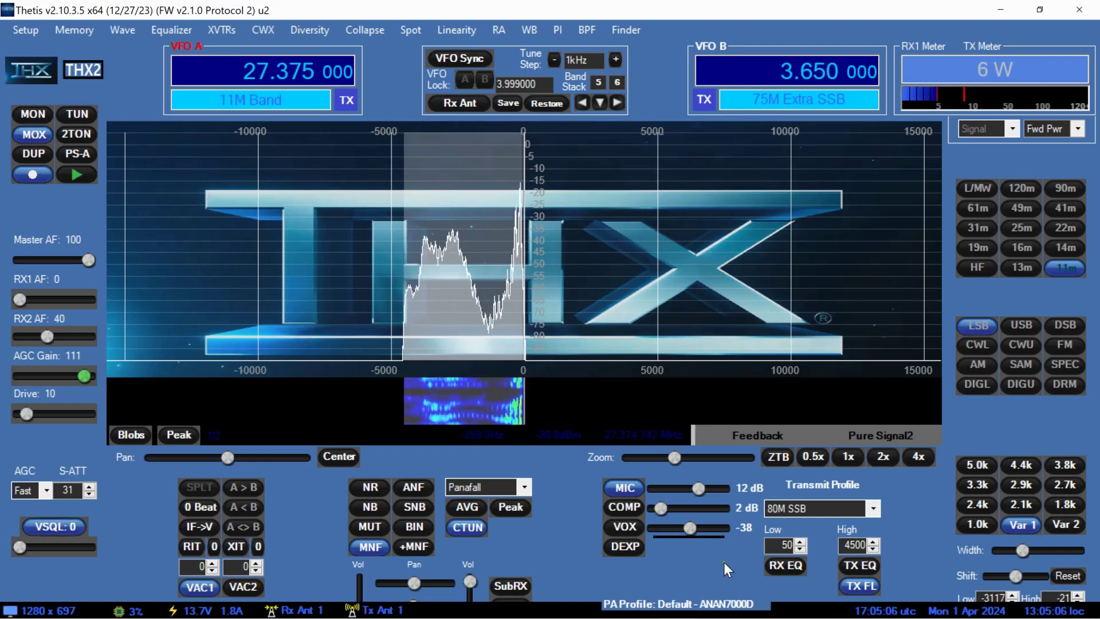
{"action": "left_click", "coordinate": [26, 174]}
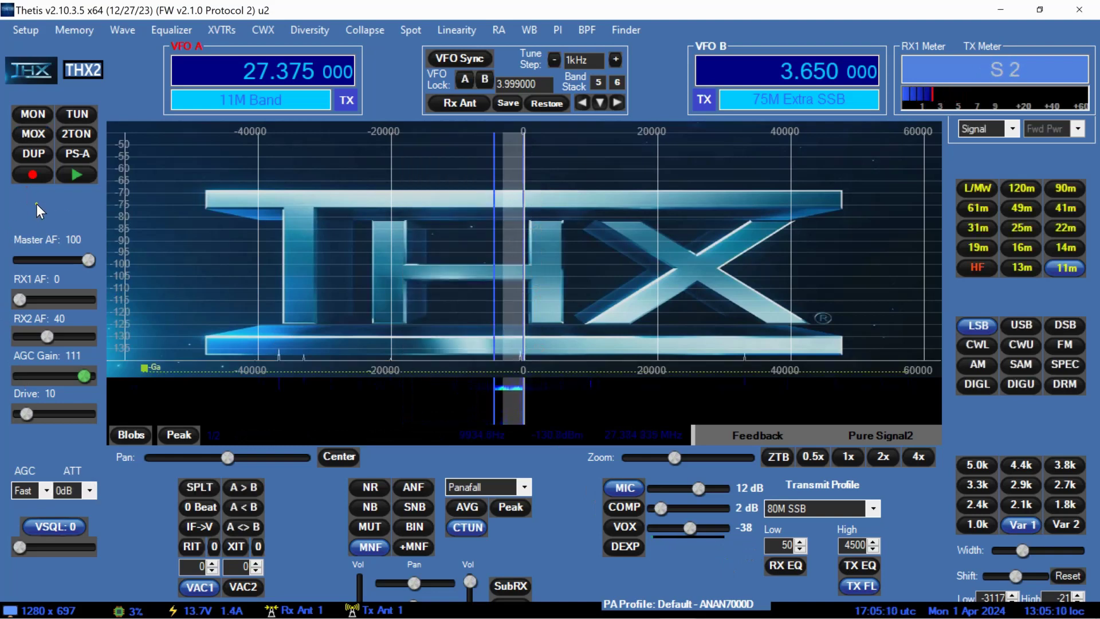
{"action": "left_click", "coordinate": [77, 175]}
Step: Play the recording back with the TX high cutoff at 6000 Hz, then again at 7000 Hz
{"action": "key", "text": "BackSpace"}
{"action": "key", "text": "BackSpace"}
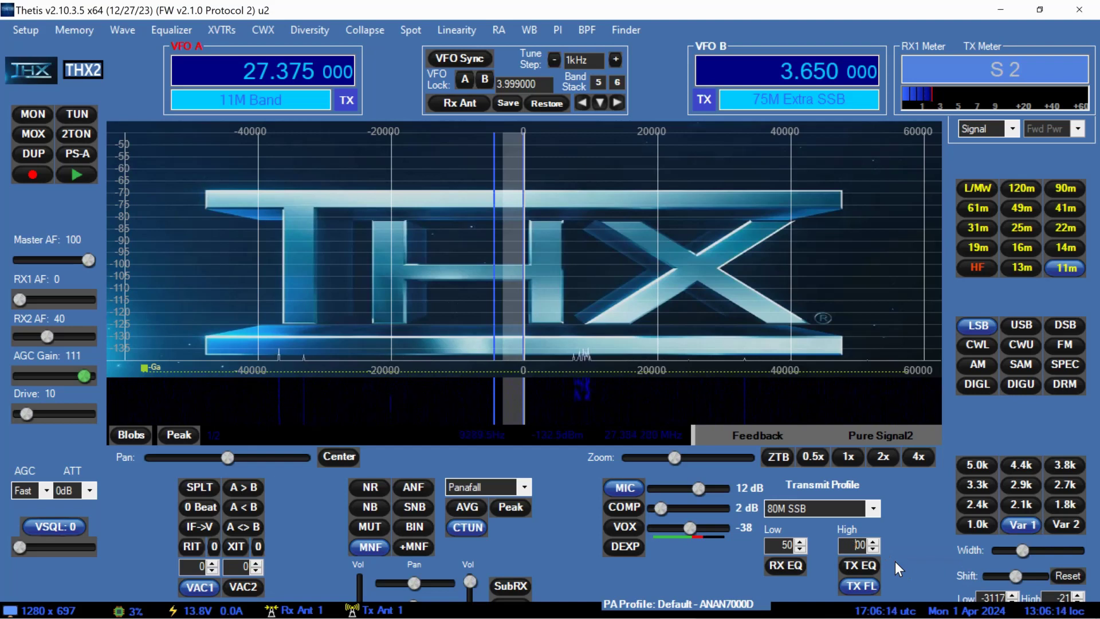
{"action": "type", "text": "60"}
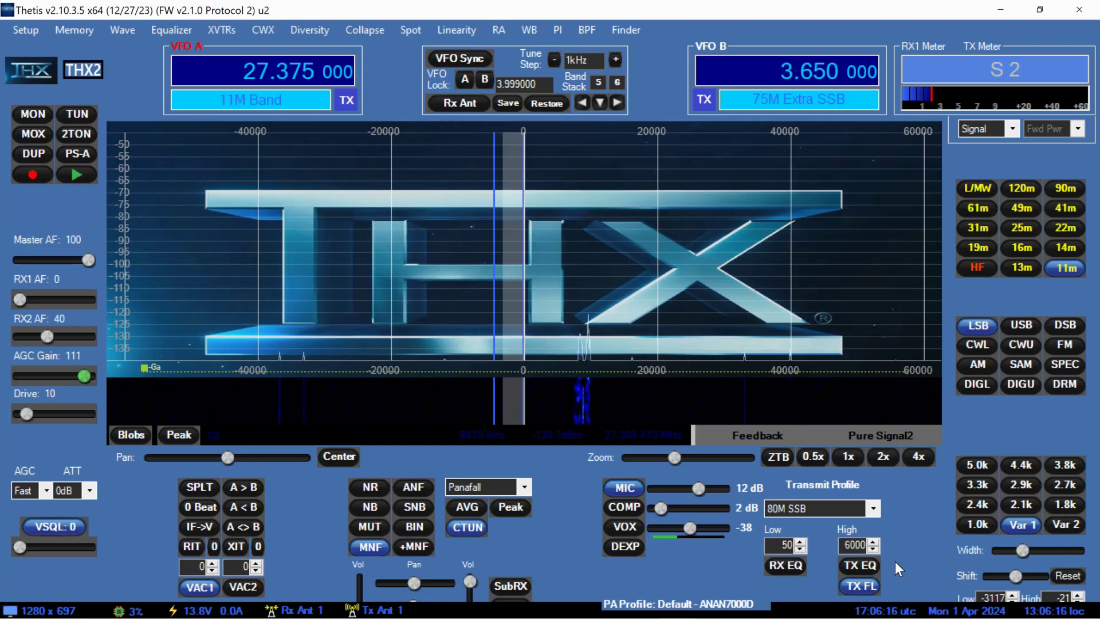
{"action": "left_click", "coordinate": [81, 172]}
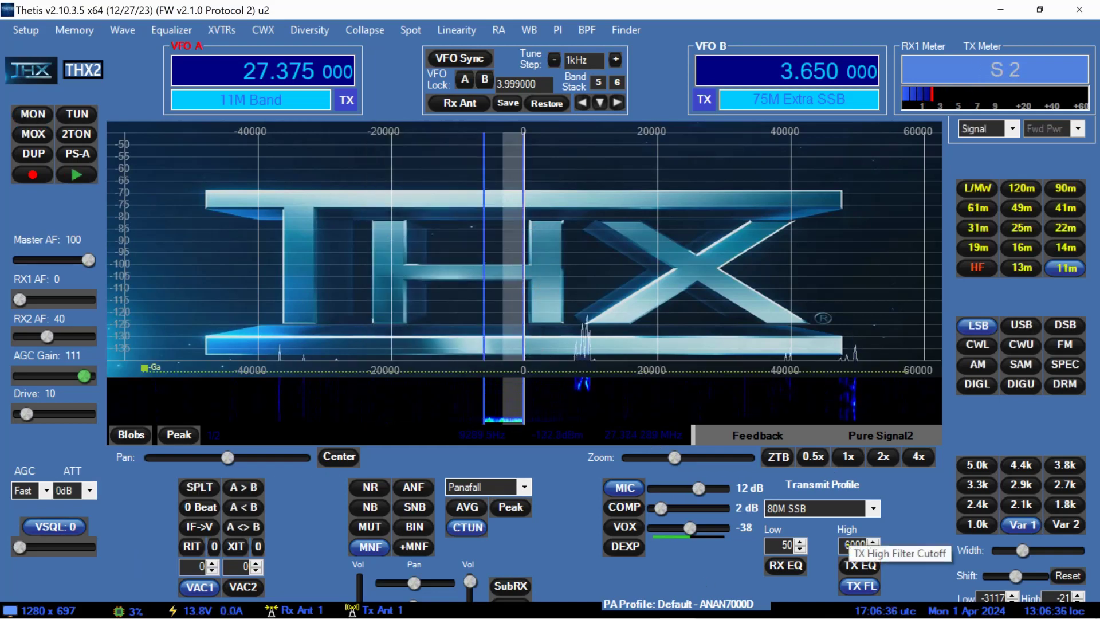
{"action": "key", "text": "Up"}
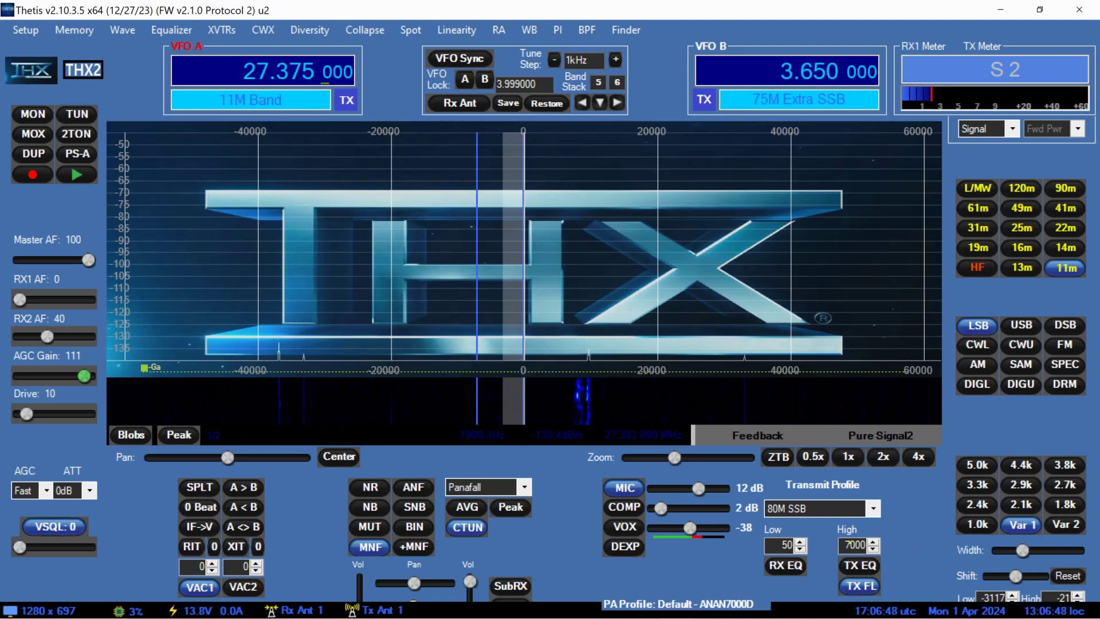
{"action": "left_click", "coordinate": [75, 173]}
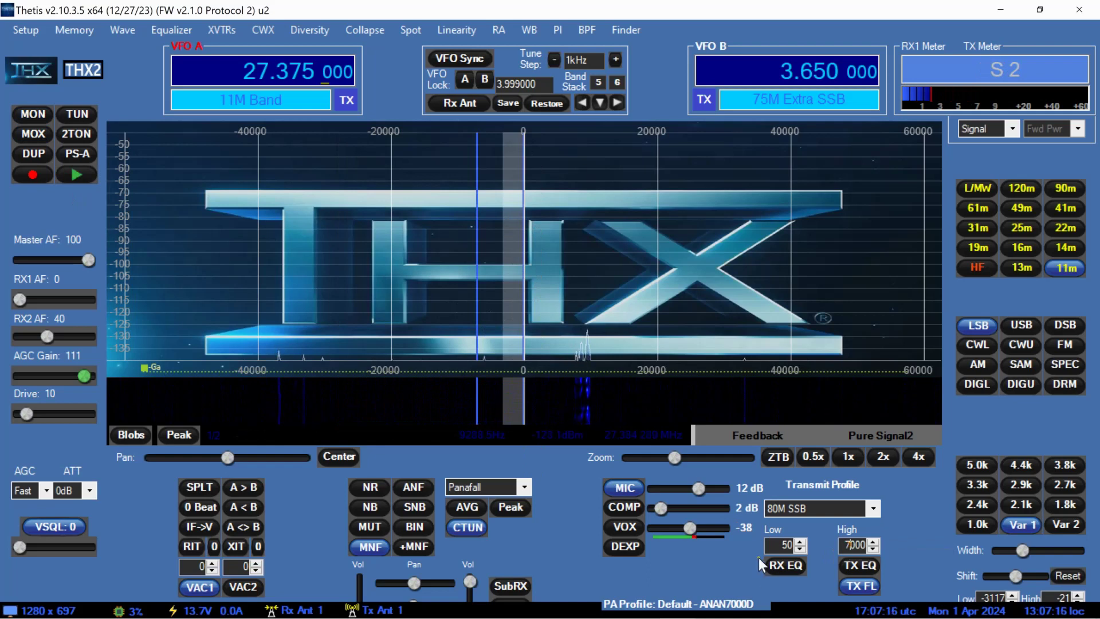
Step: Set the TX high cutoff to 9000 Hz and replay the recording through the transmitter
{"action": "key", "text": "ctrl+a"}
{"action": "type", "text": "150"}
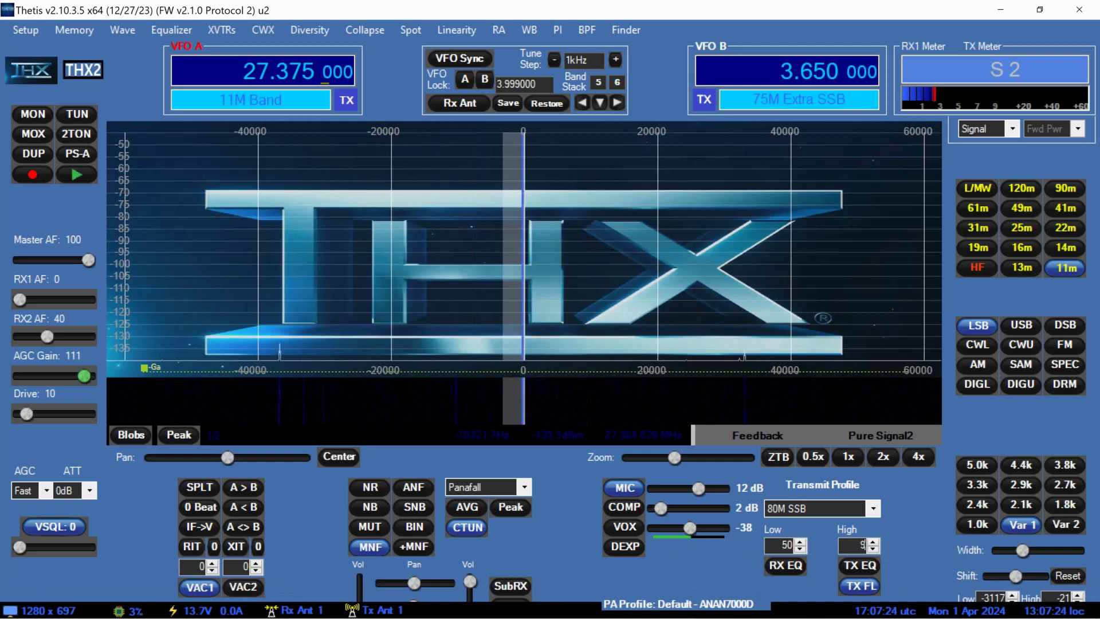
{"action": "left_click", "coordinate": [75, 175]}
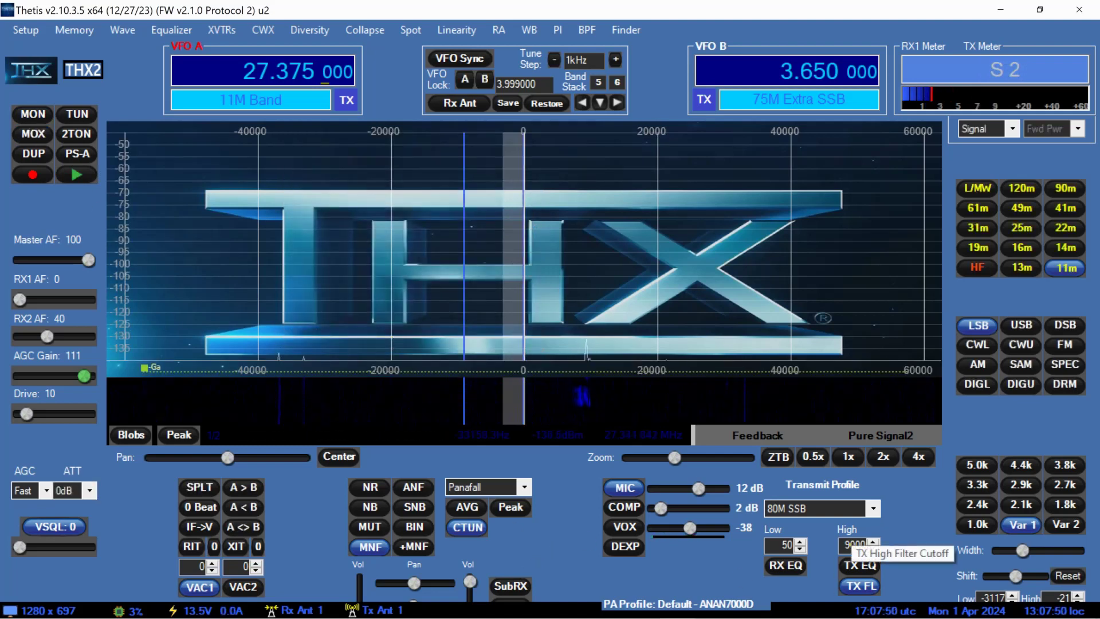
{"action": "left_click", "coordinate": [848, 545]}
Step: Change the TX high cutoff from 9000 to 10000 Hz and replay the recording
{"action": "key", "text": "BackSpace"}
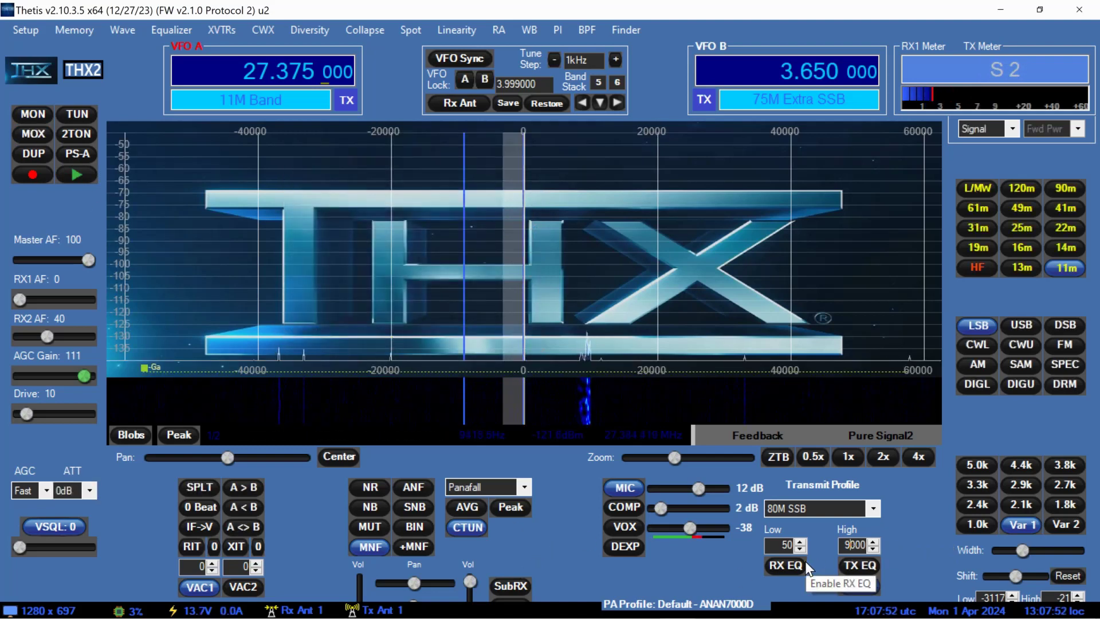
{"action": "type", "text": "10"}
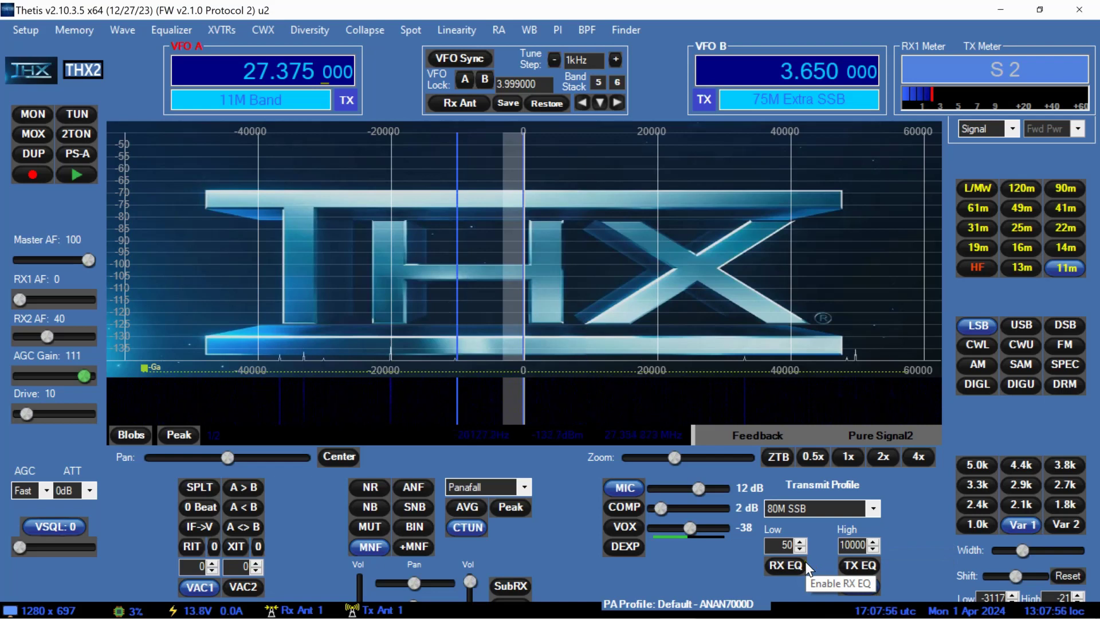
{"action": "key", "text": "Return"}
{"action": "left_click", "coordinate": [73, 175]}
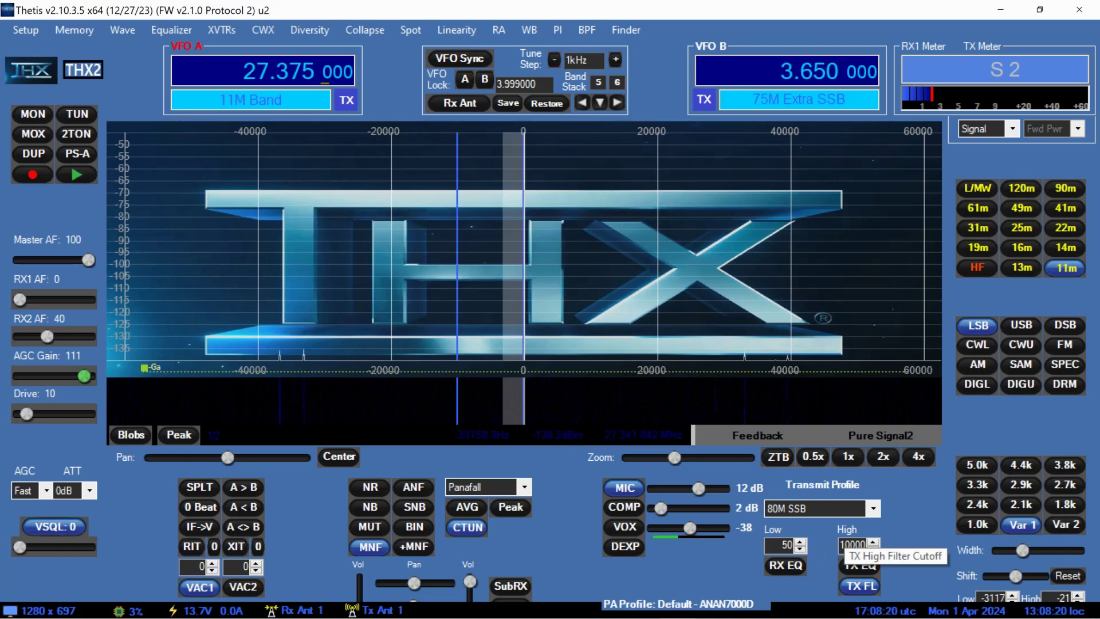
{"action": "left_click", "coordinate": [847, 545]}
Step: Set the TX high cutoff to 12000 Hz and replay the existing recording
{"action": "type", "text": "2"}
{"action": "key", "text": "Delete"}
{"action": "key", "text": "Return"}
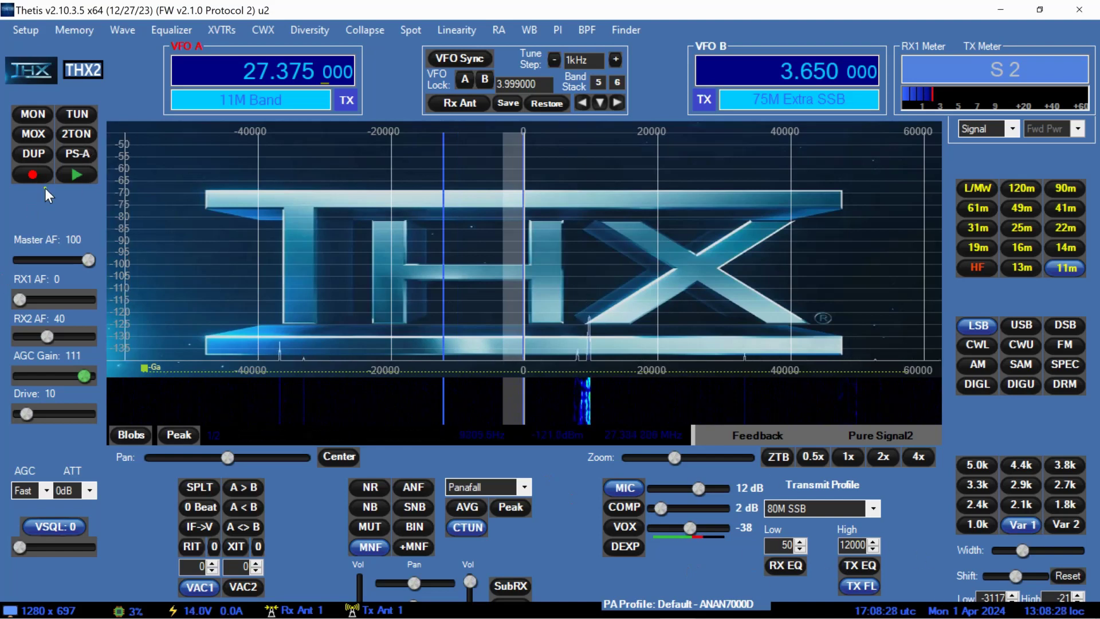
{"action": "left_click", "coordinate": [76, 174]}
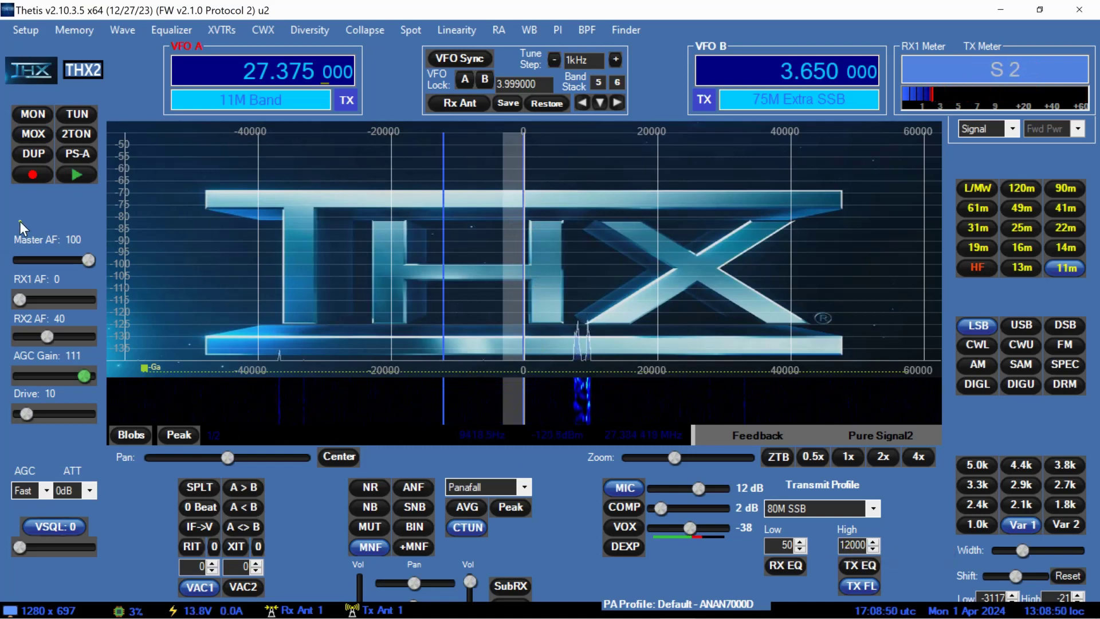
Step: Make a new quick recording of the transmit audio and play it back at 12000 Hz
{"action": "left_click", "coordinate": [36, 176]}
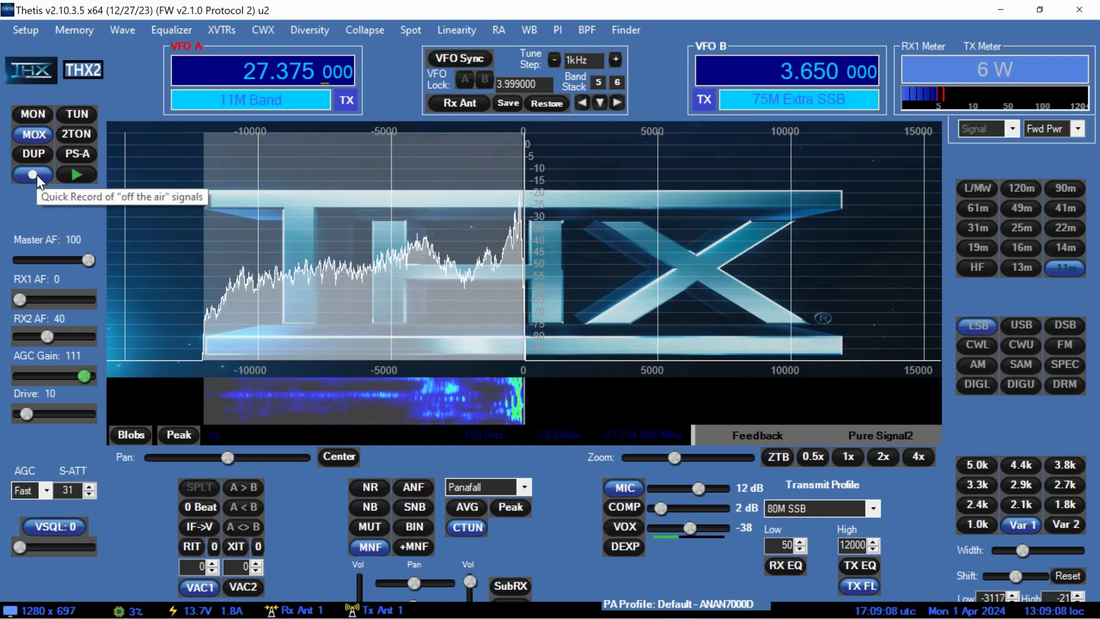
{"action": "left_click", "coordinate": [35, 174]}
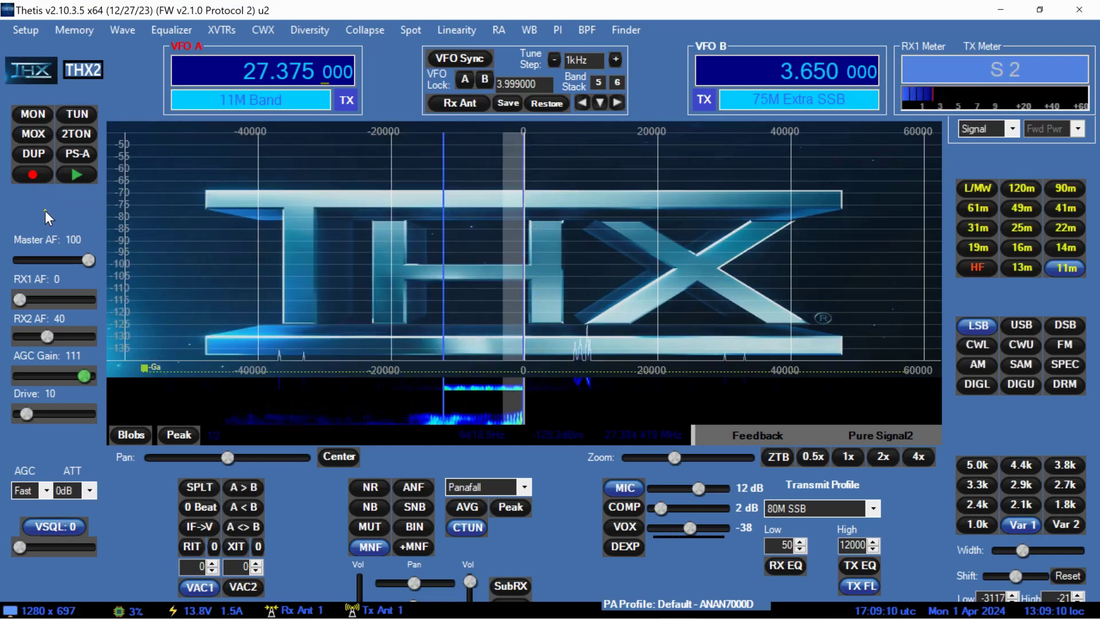
{"action": "left_click", "coordinate": [76, 174]}
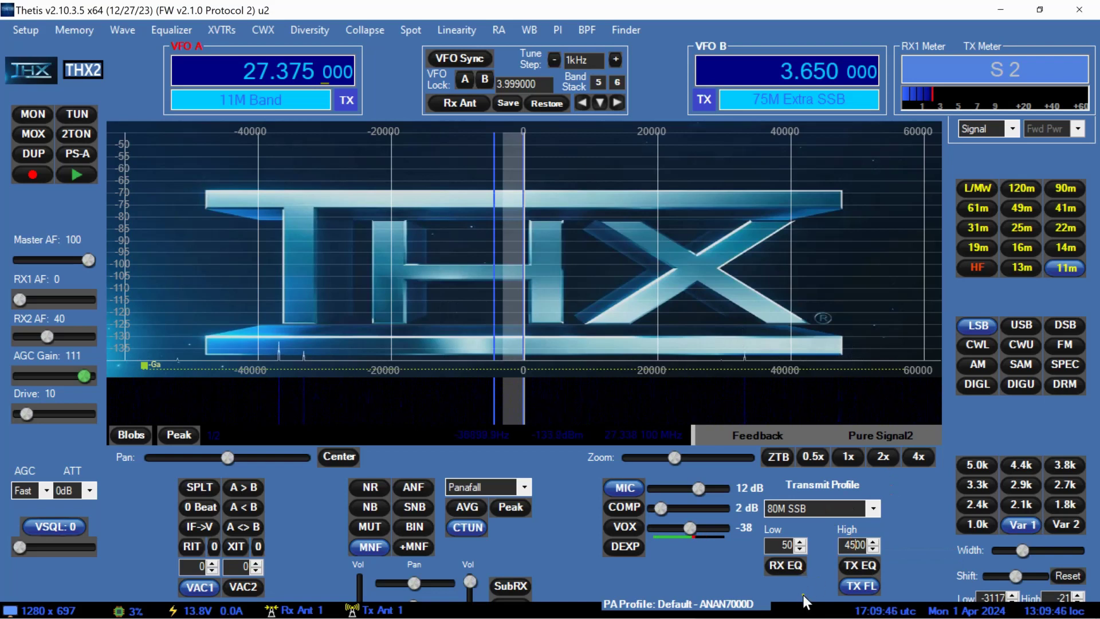
Step: Set the TX high cutoff to 2900 Hz, play the recording back, then stop playback
{"action": "key", "text": "BackSpace"}
{"action": "key", "text": "BackSpace"}
{"action": "type", "text": "29"}
{"action": "left_click", "coordinate": [77, 176]}
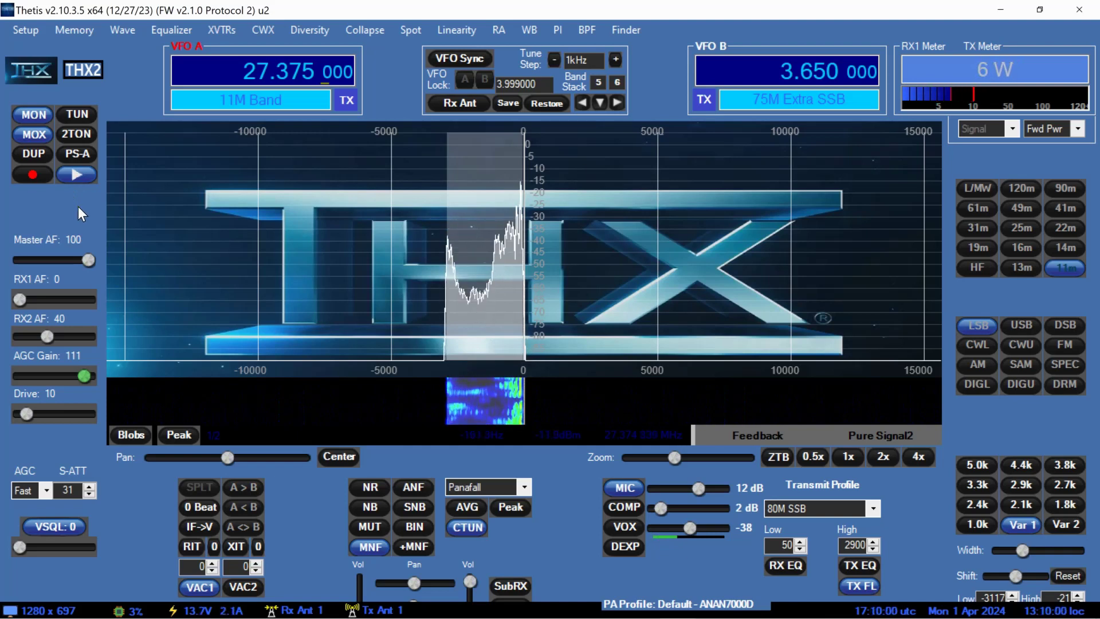
{"action": "left_click", "coordinate": [80, 174]}
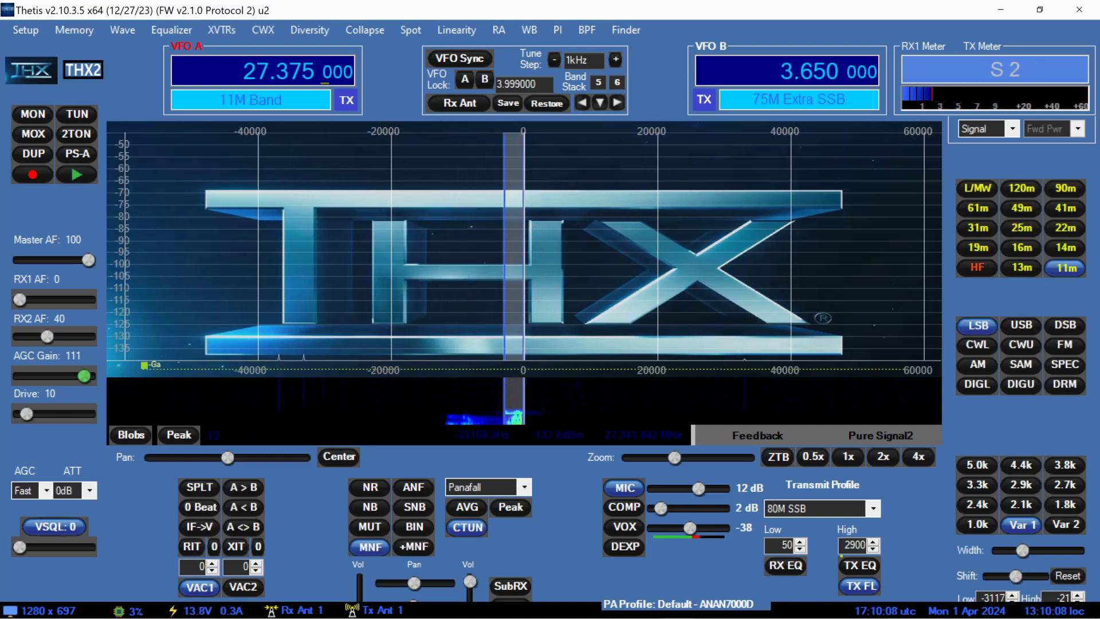
{"action": "left_click", "coordinate": [855, 544]}
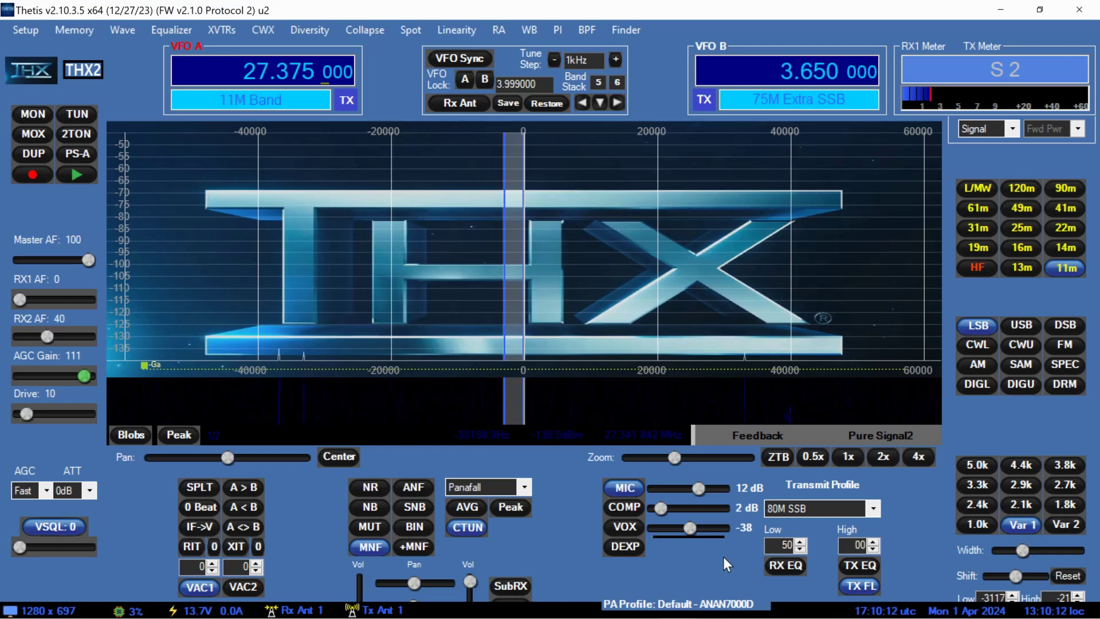
Step: Apply the 4500 Hz TX high cutoff and play the recording back through it
{"action": "key", "text": "Return"}
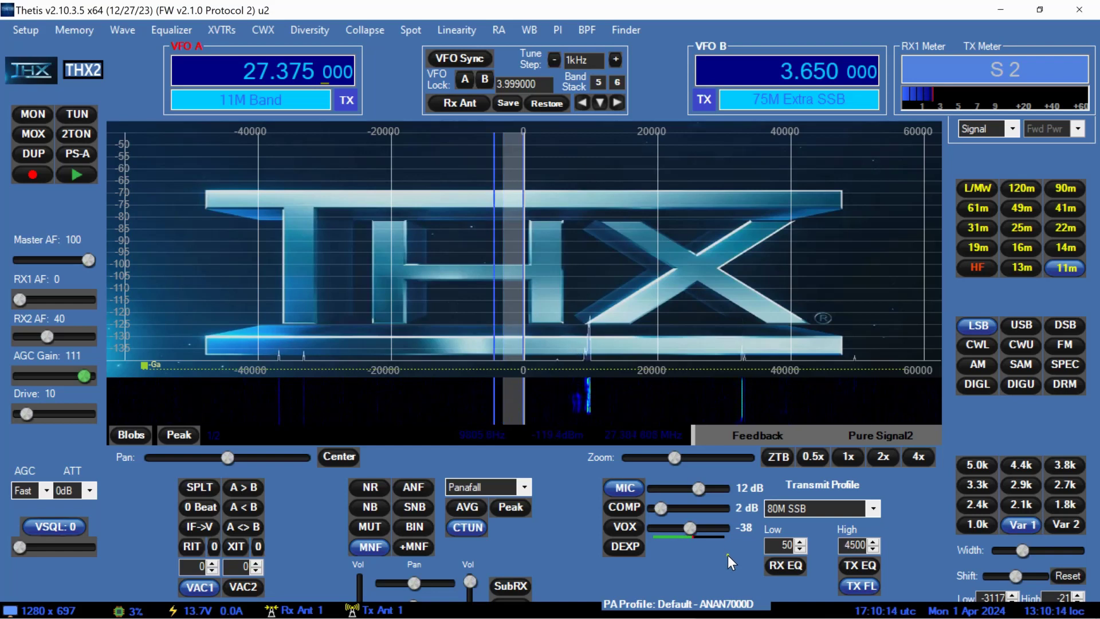
{"action": "left_click", "coordinate": [74, 174]}
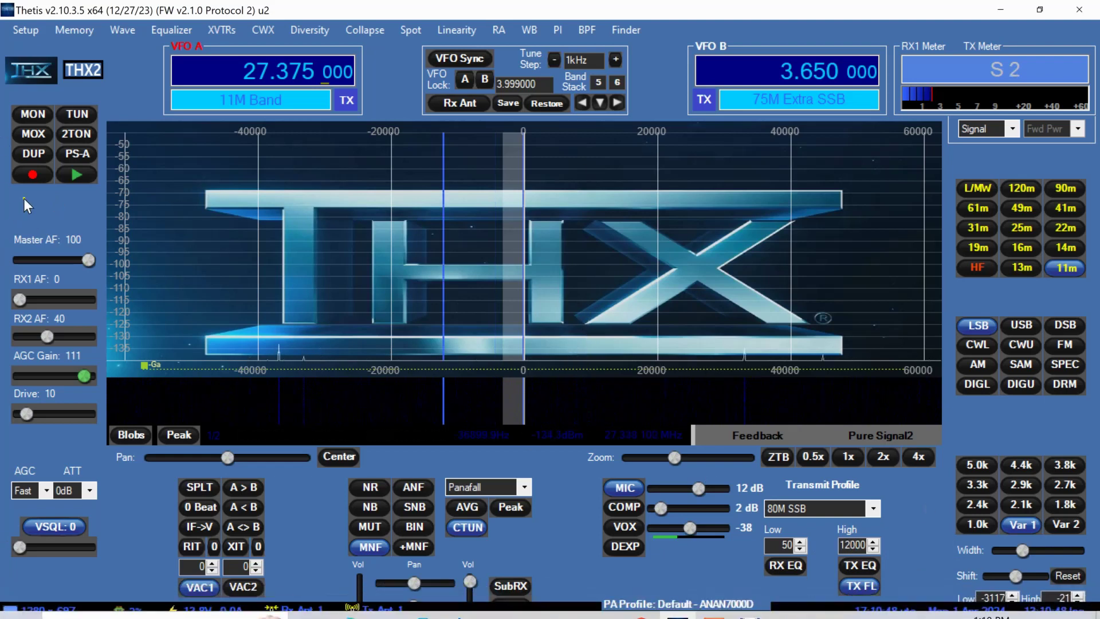
Step: Replay the recording at the 12000 Hz cutoff, then switch back to Cakewalk's MultiBandComp 5 project
{"action": "left_click", "coordinate": [74, 176]}
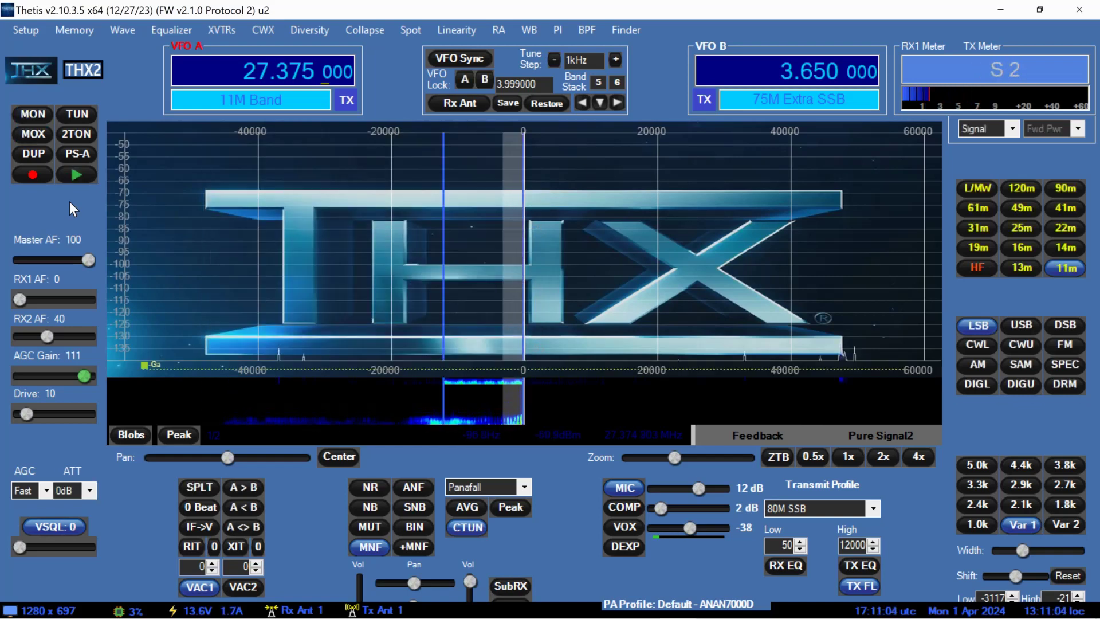
{"action": "left_click", "coordinate": [714, 602]}
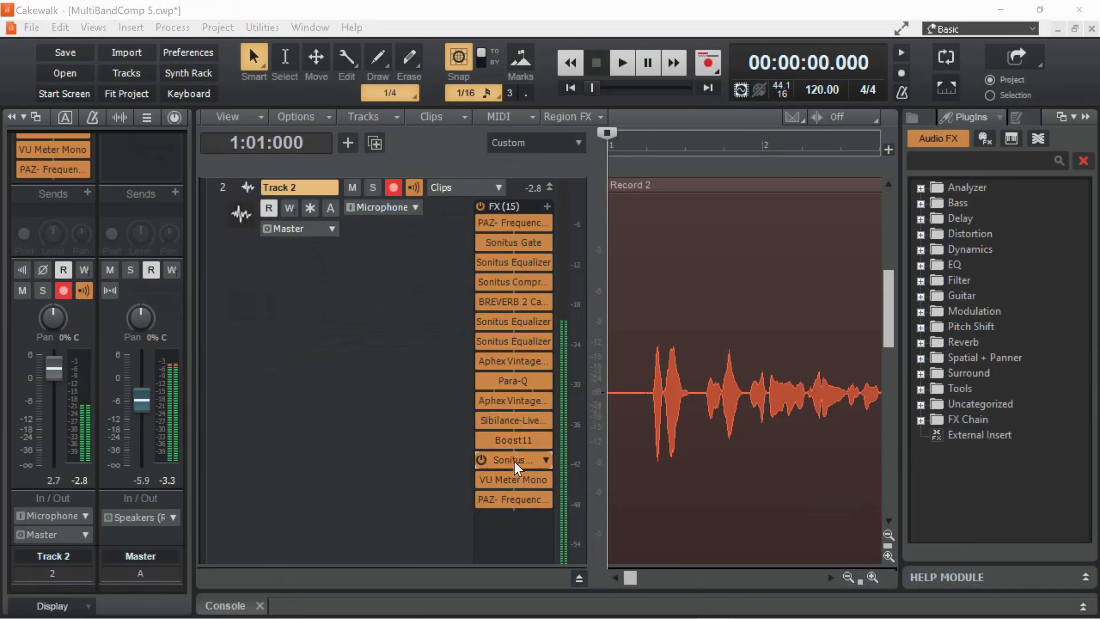
{"action": "double_click", "coordinate": [513, 461]}
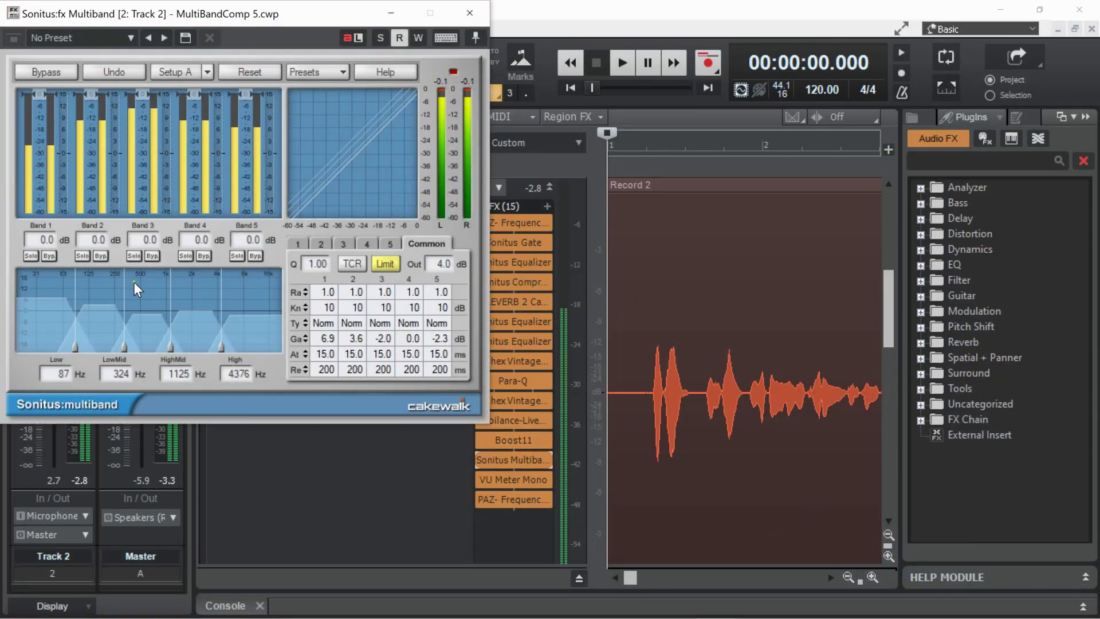
{"action": "double_click", "coordinate": [514, 499]}
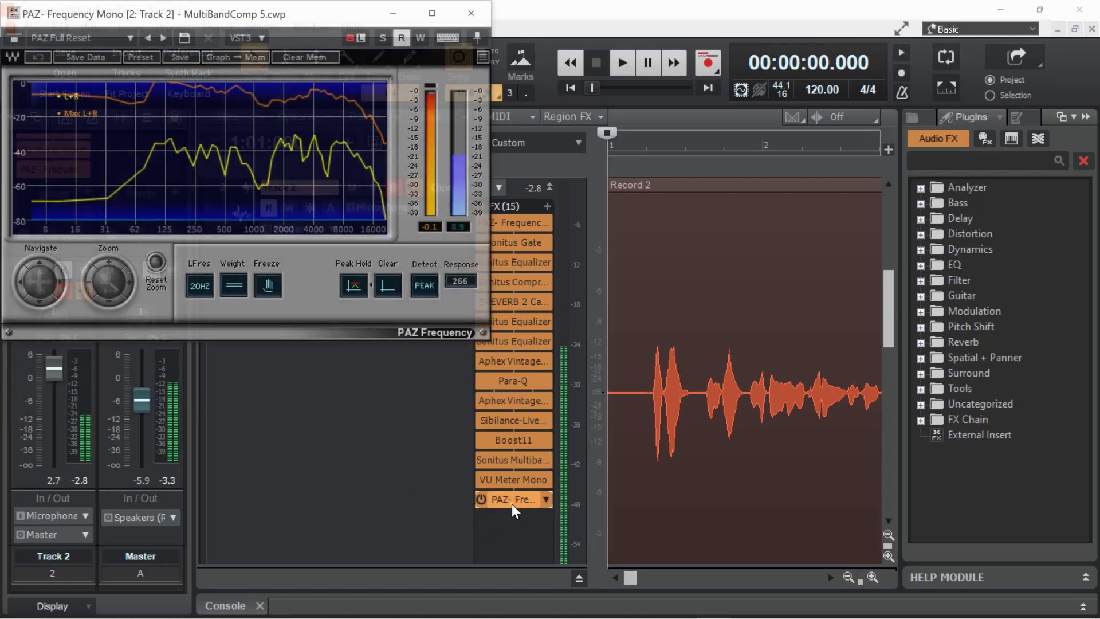
{"action": "left_click_drag", "start_coordinate": [297, 17], "coordinate": [836, 28]}
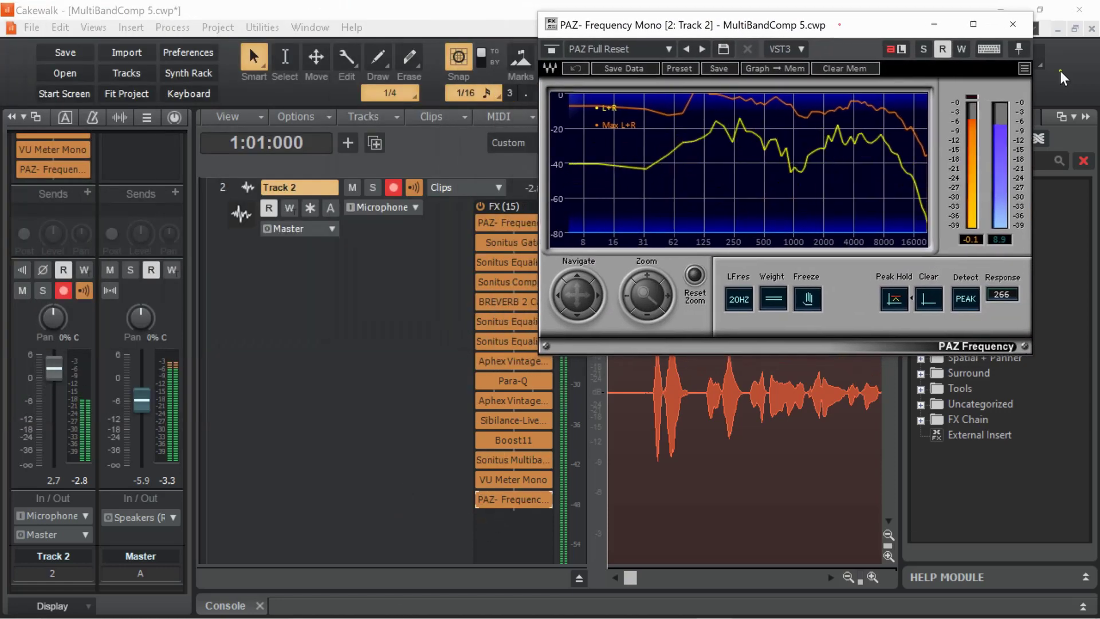
{"action": "left_click", "coordinate": [1021, 50]}
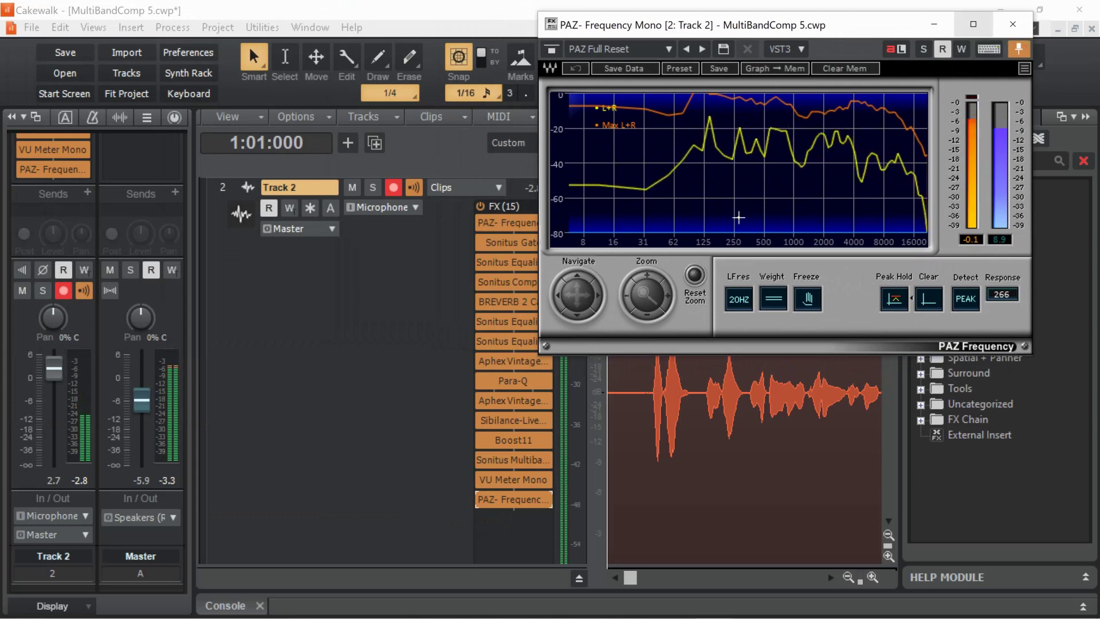
{"action": "double_click", "coordinate": [514, 222]}
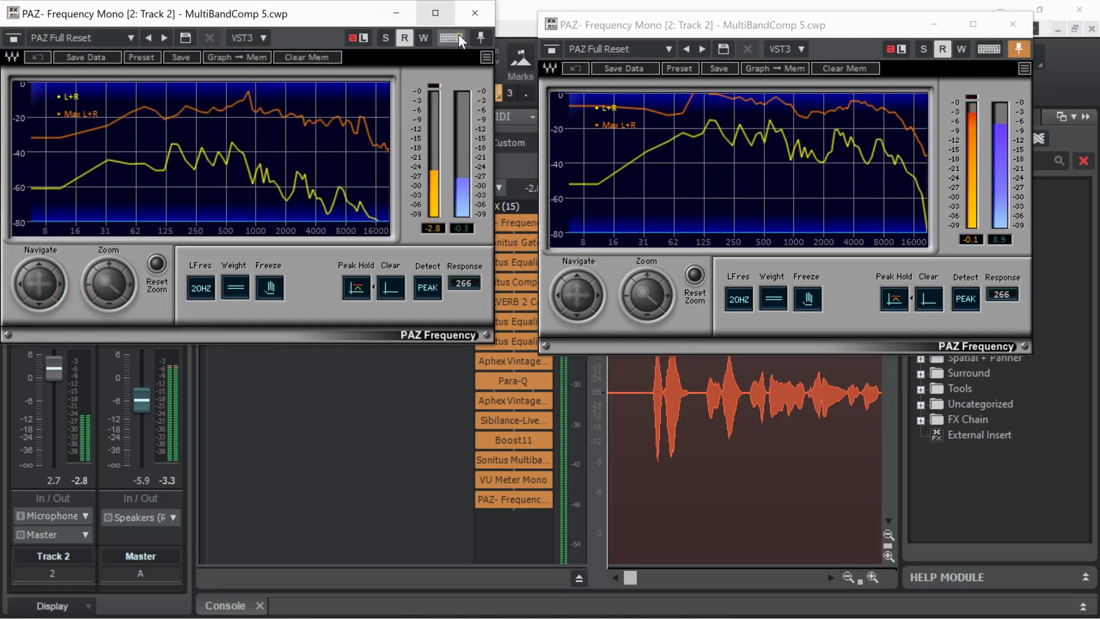
{"action": "left_click", "coordinate": [481, 37]}
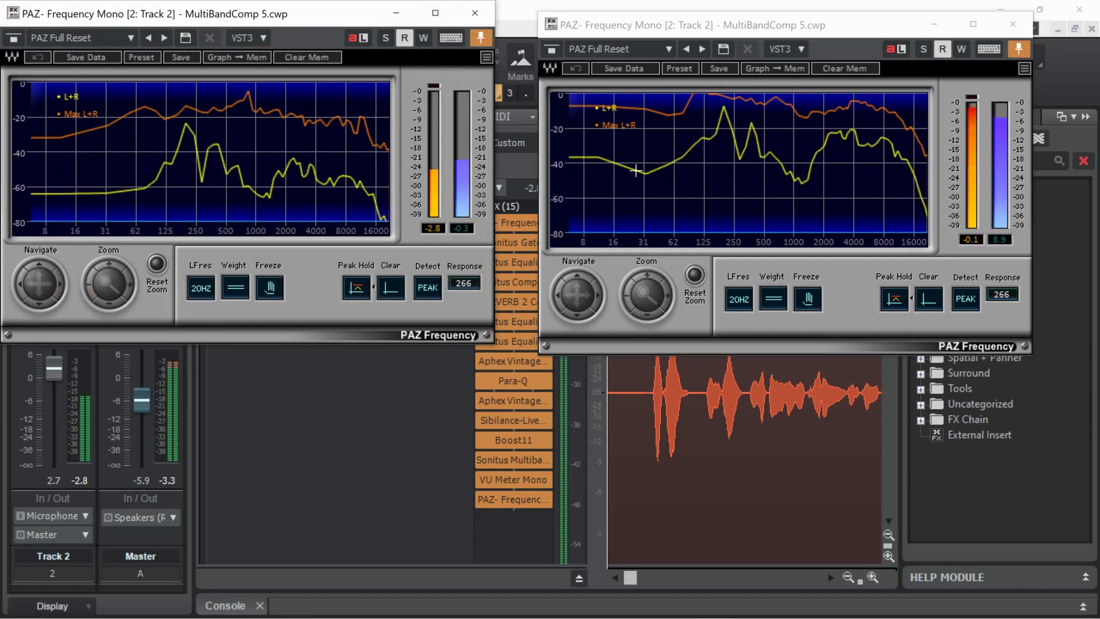
{"action": "left_click", "coordinate": [472, 15]}
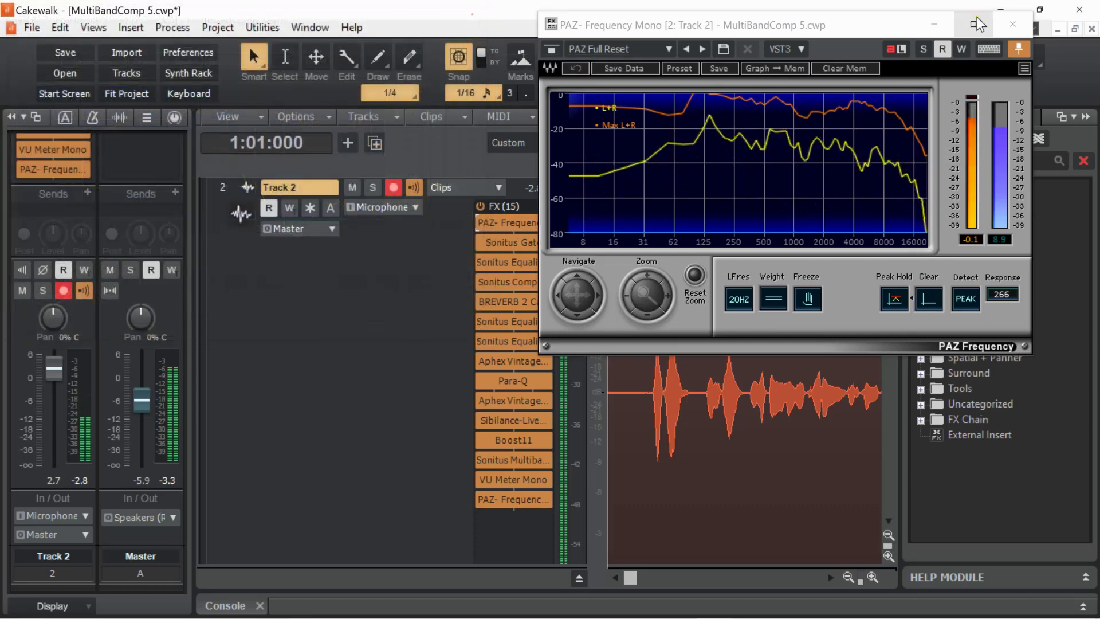
{"action": "left_click", "coordinate": [1008, 24]}
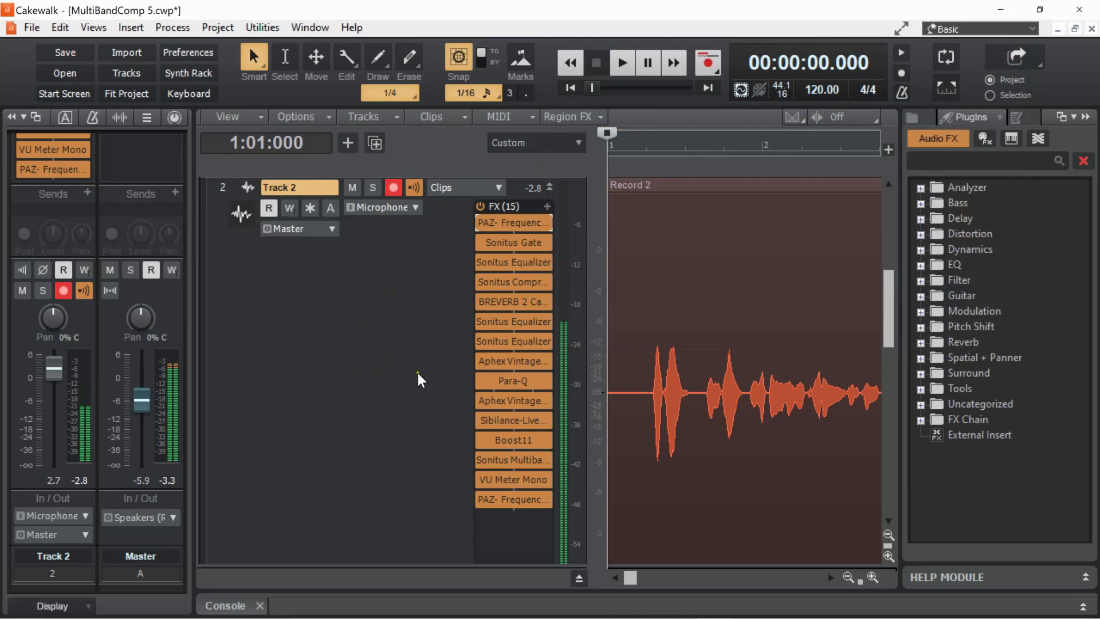
{"action": "scroll", "coordinate": [423, 353], "scroll_direction": "down", "scroll_amount": 3}
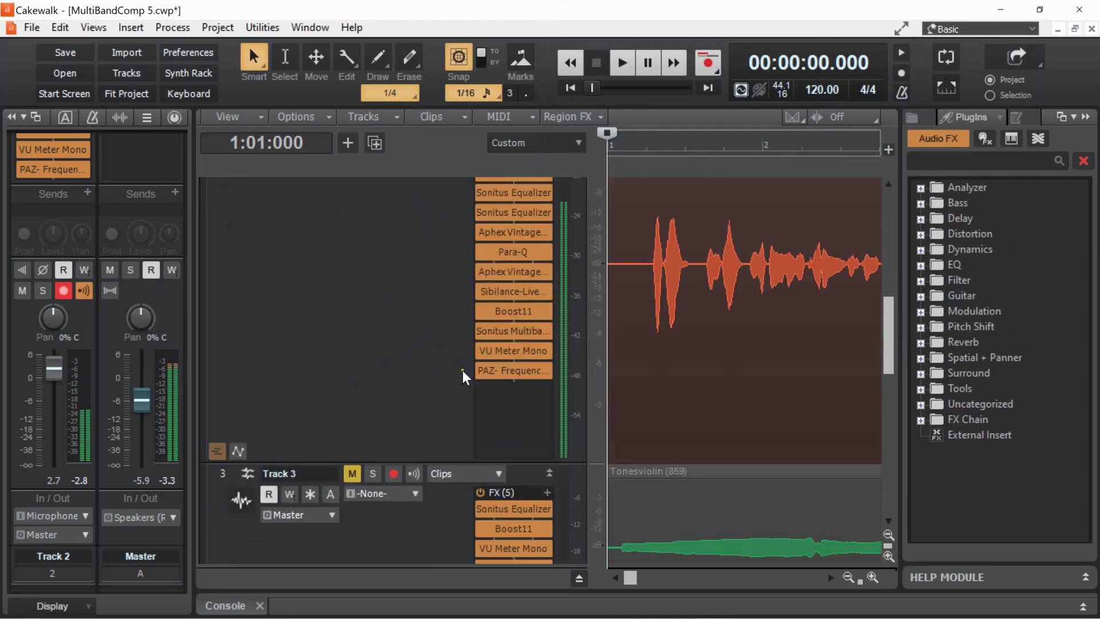
{"action": "double_click", "coordinate": [514, 329]}
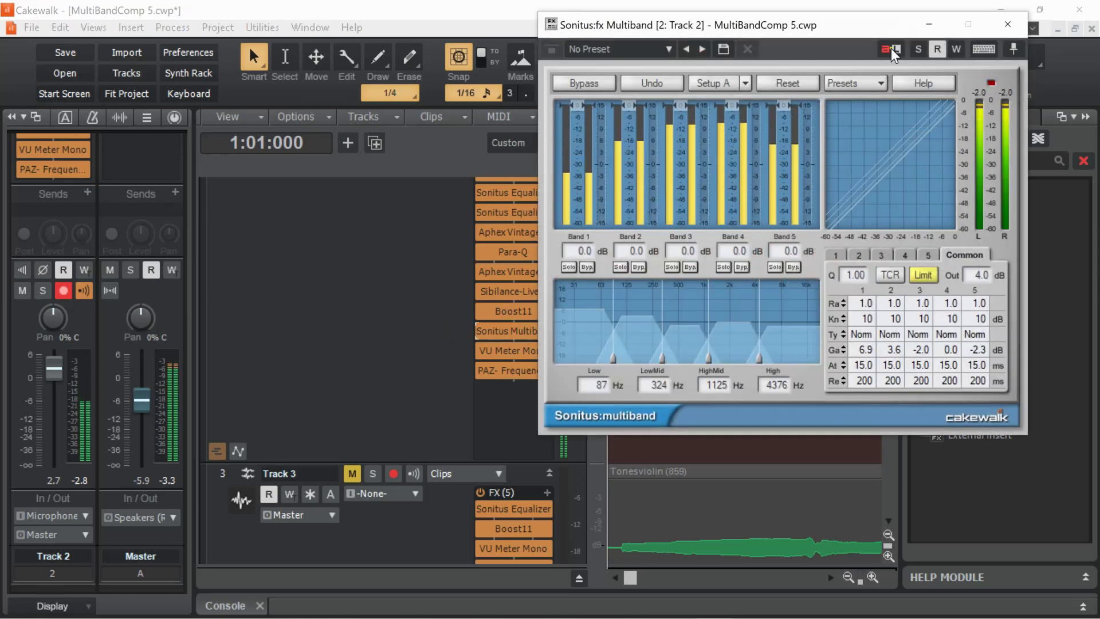
{"action": "left_click", "coordinate": [1016, 14]}
{"action": "scroll", "coordinate": [458, 338], "scroll_direction": "up", "scroll_amount": 3}
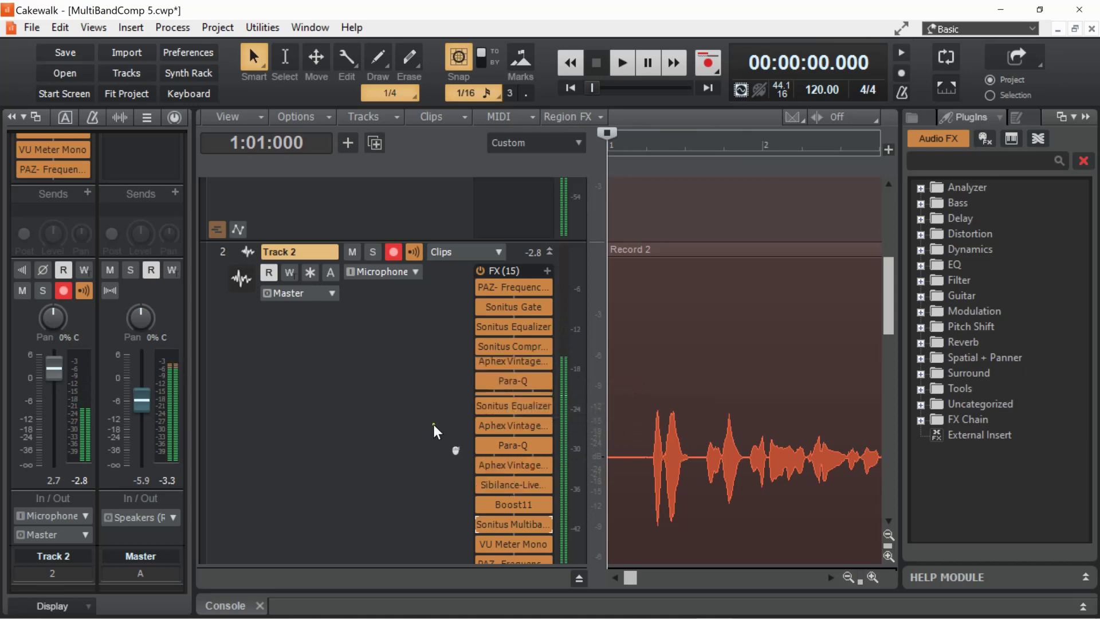
{"action": "scroll", "coordinate": [441, 431], "scroll_direction": "down", "scroll_amount": 3}
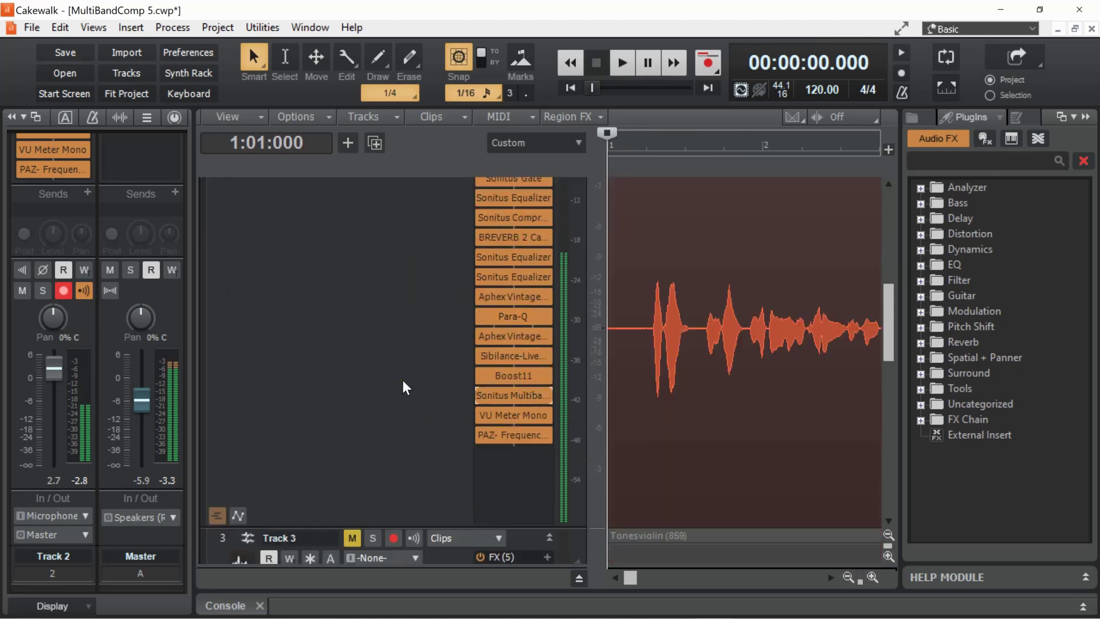